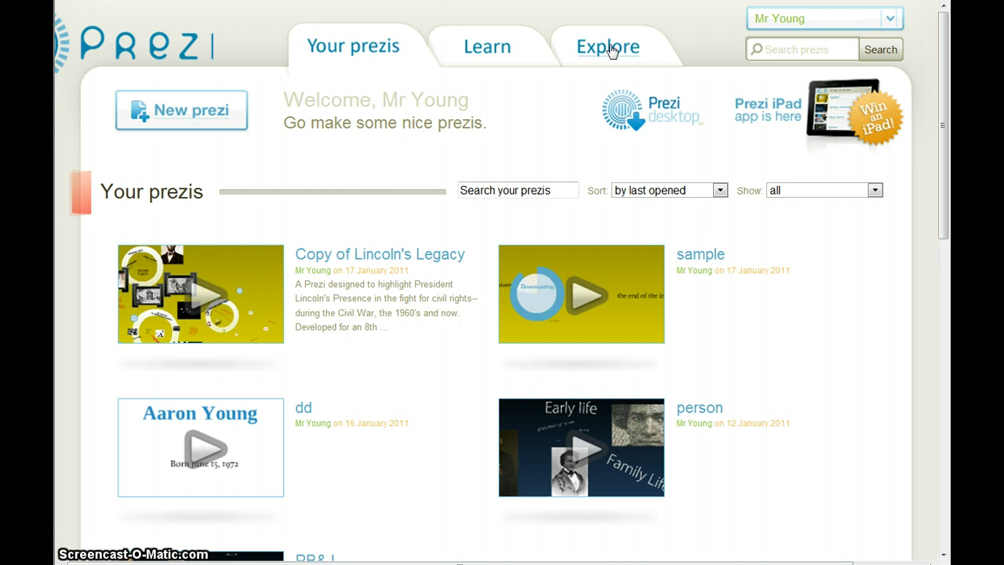
Step: Start a new prezi named 'sample' and open it in the editor
left_click(217, 110)
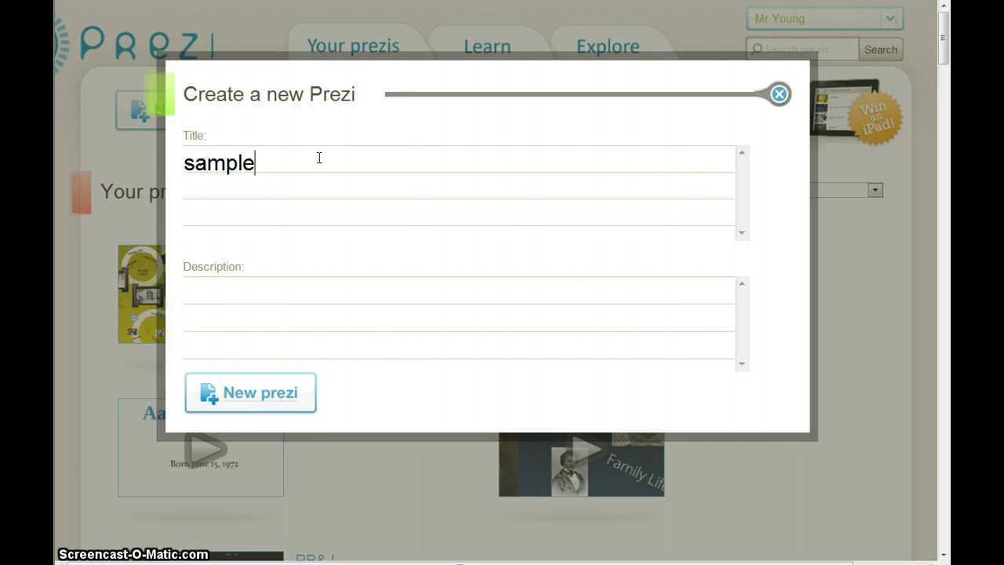
key("Return")
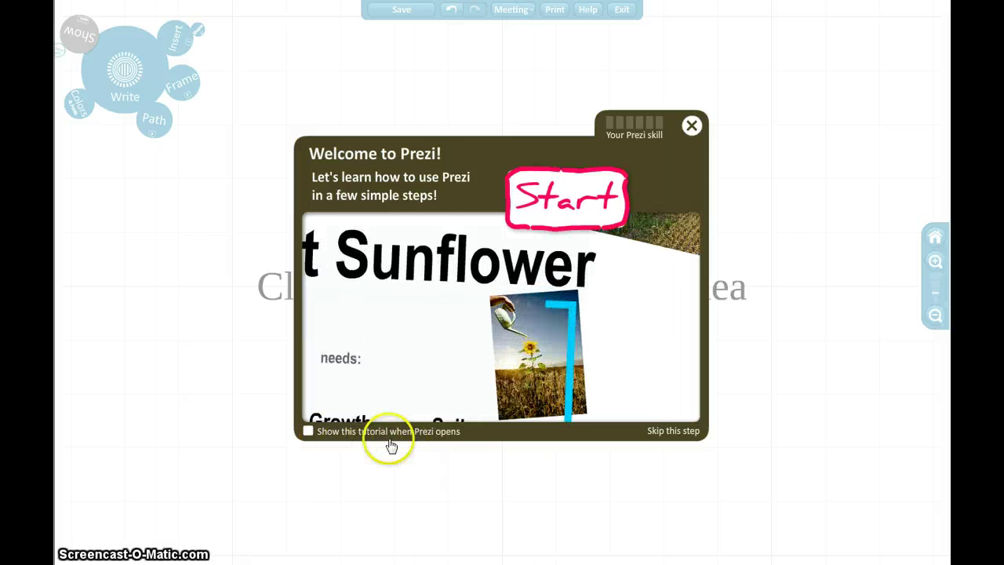
Step: Dismiss the Welcome tutorial and Meeting Error box, then start a text box on the canvas
left_click(691, 126)
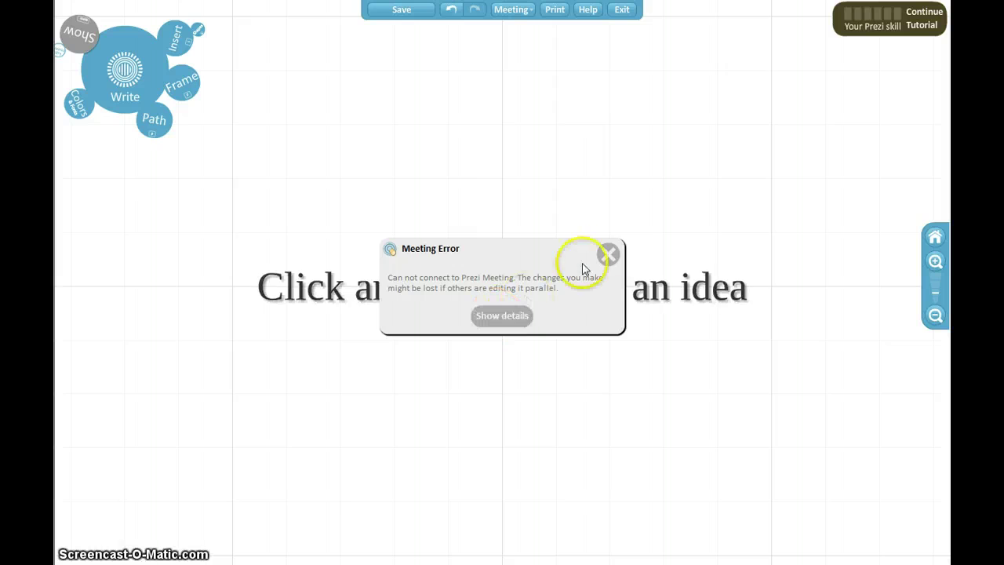
left_click(606, 254)
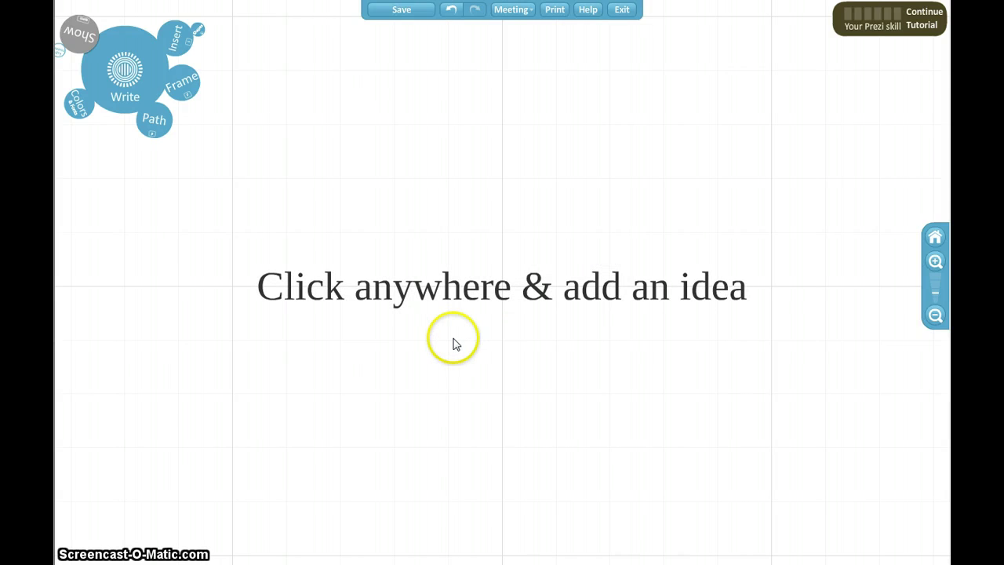
left_click(428, 212)
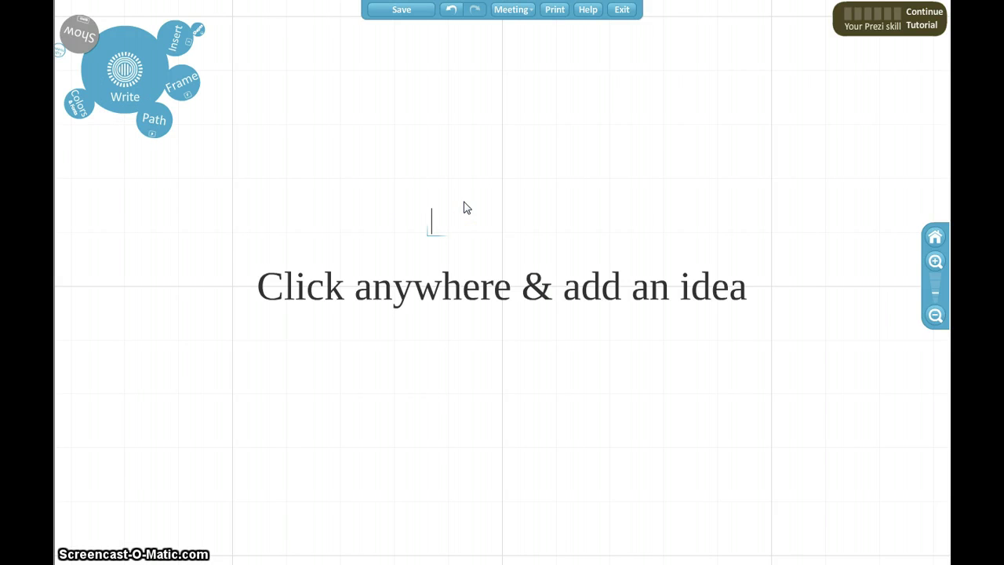
Step: Add the labels Information 1, Information 2 and Information 3 at three spots on the canvas
type("Informatin")
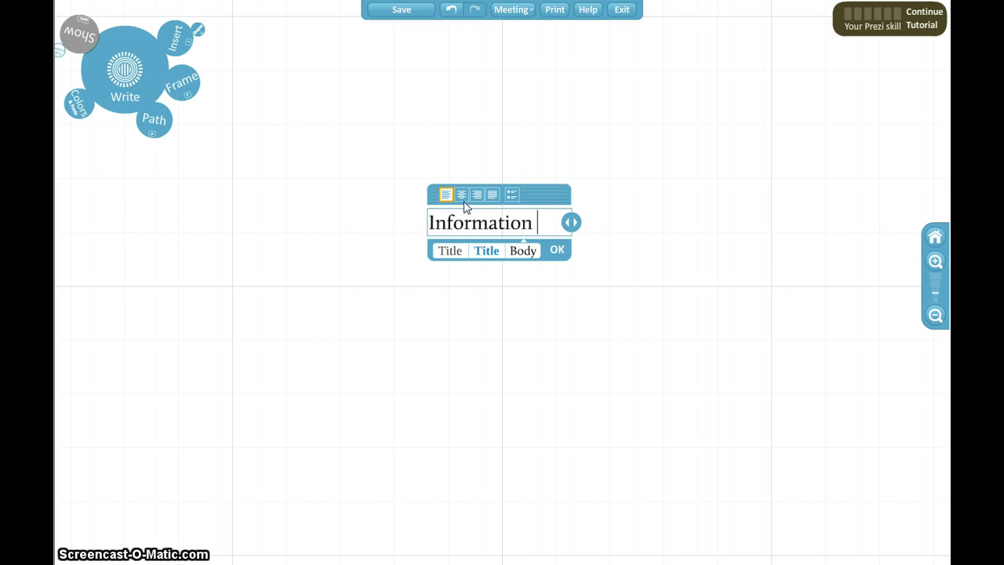
left_click(336, 324)
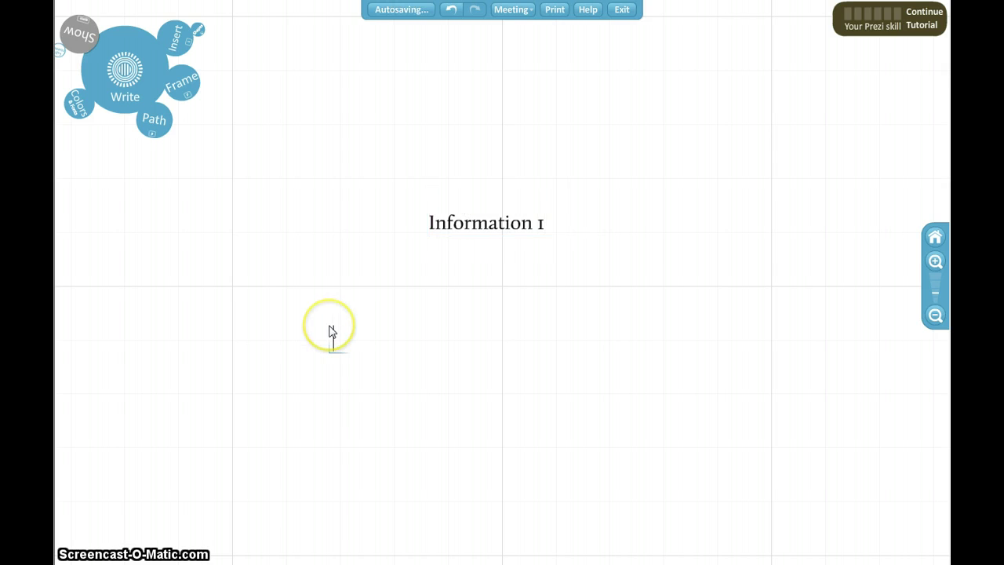
left_click(330, 332)
type("Informatin")
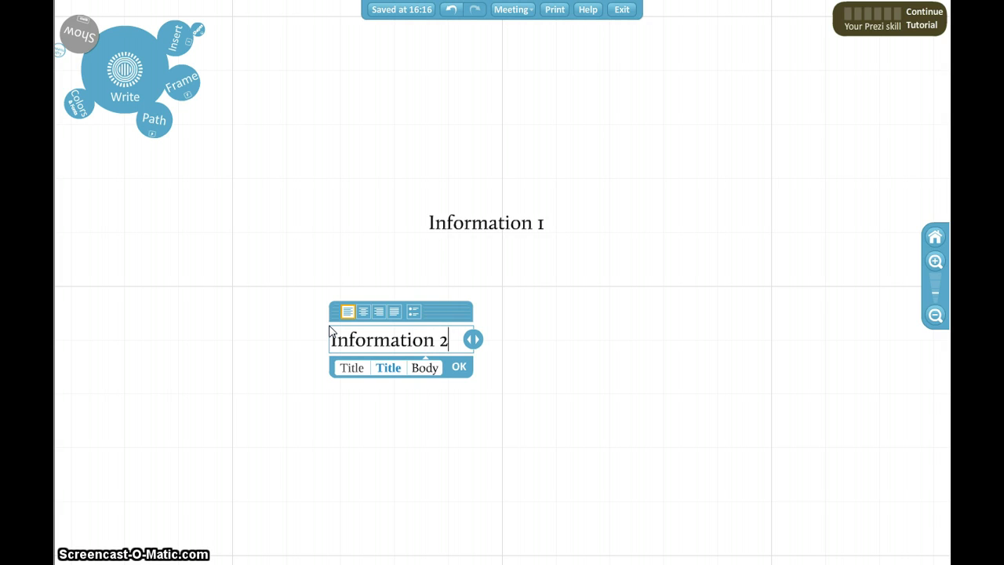
left_click(618, 343)
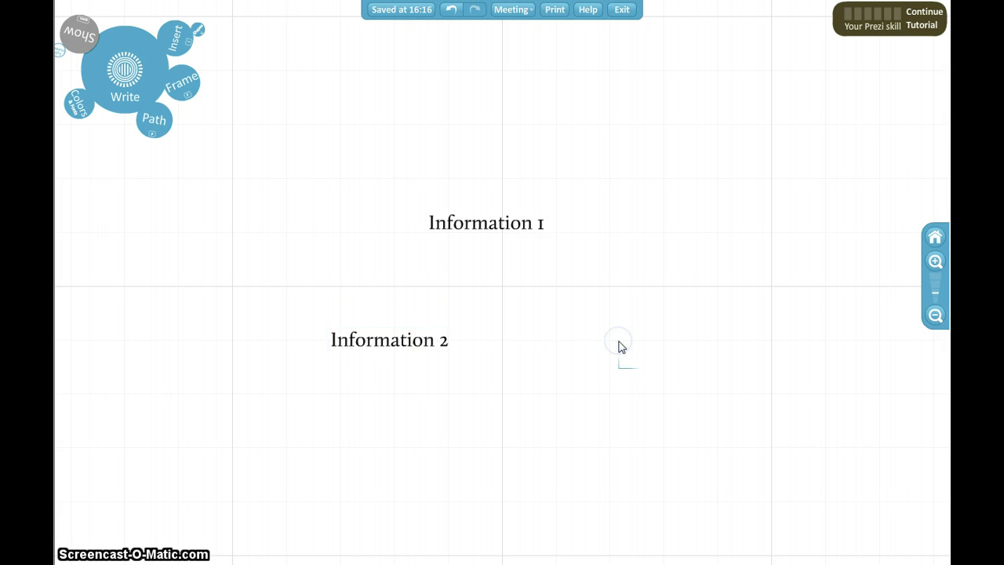
left_click(620, 346)
type("Informa")
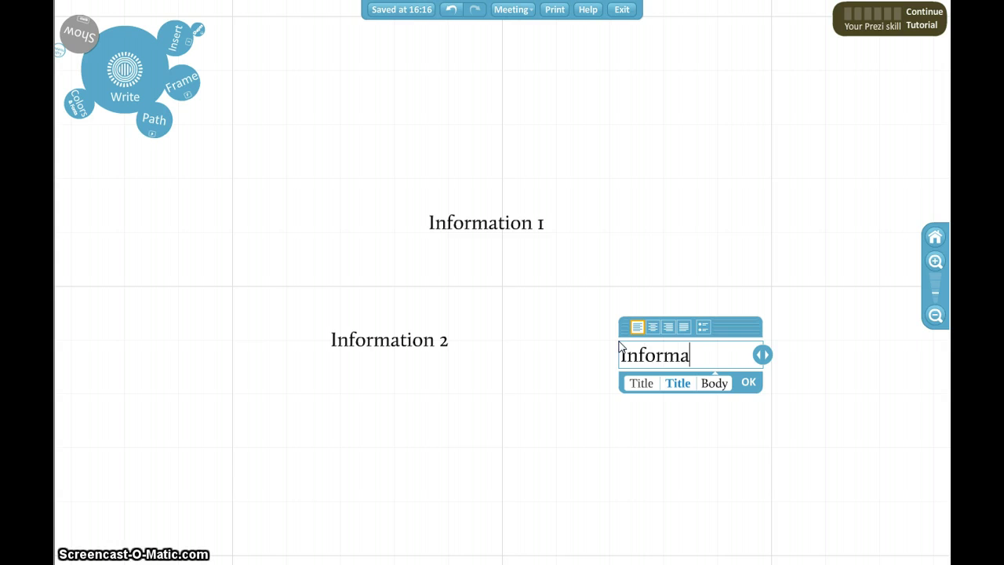
left_click(661, 209)
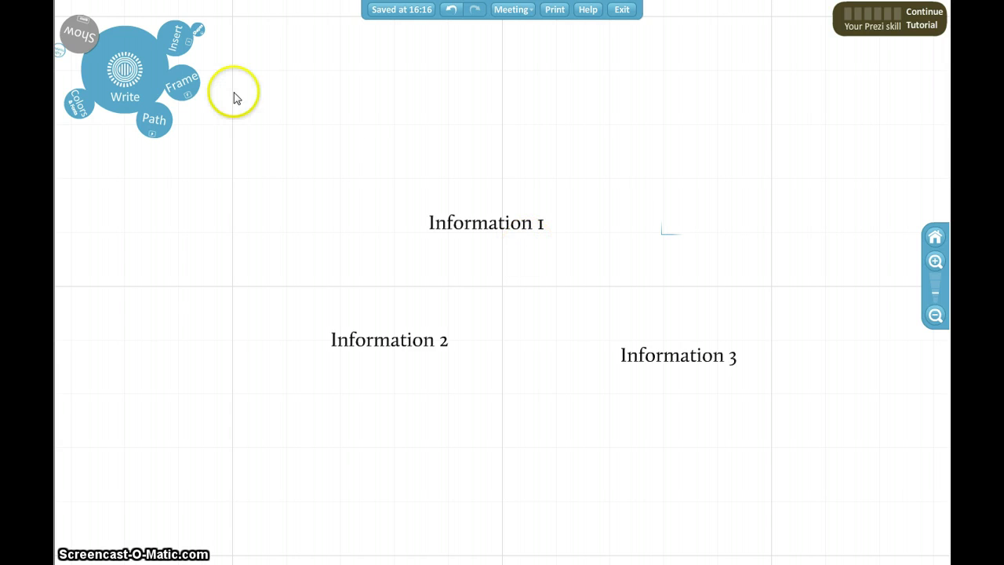
Step: Enlarge the Information 1 label, keep it horizontal, then bring up the Insert > Load File picker
left_click(485, 227)
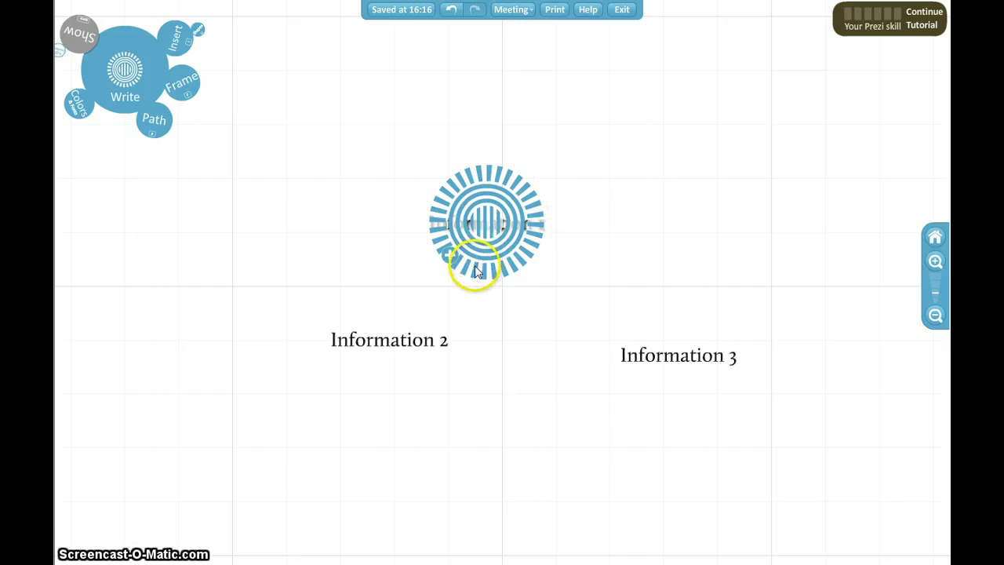
left_click_drag(530, 224, 443, 199)
left_click_drag(480, 265, 512, 233)
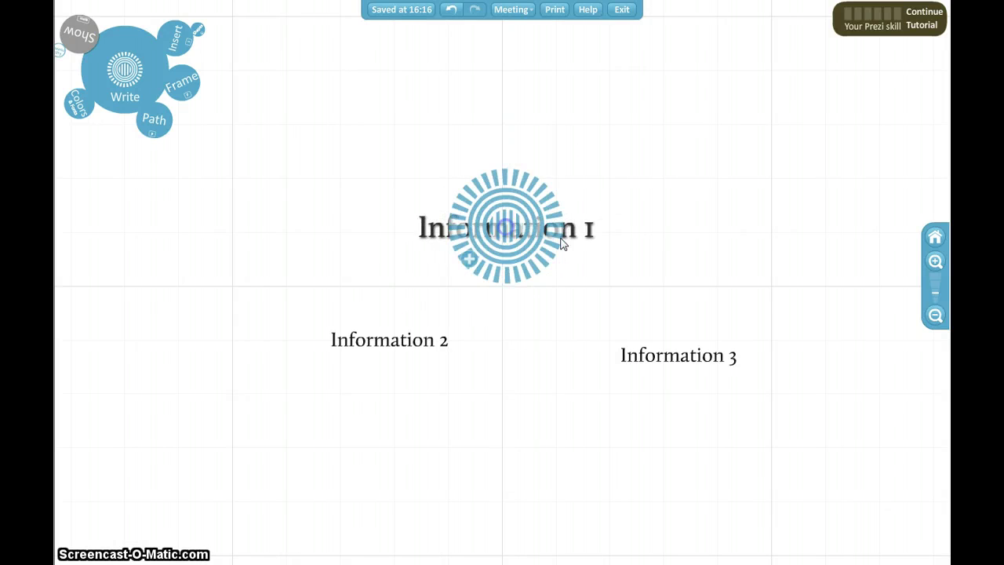
left_click(645, 223)
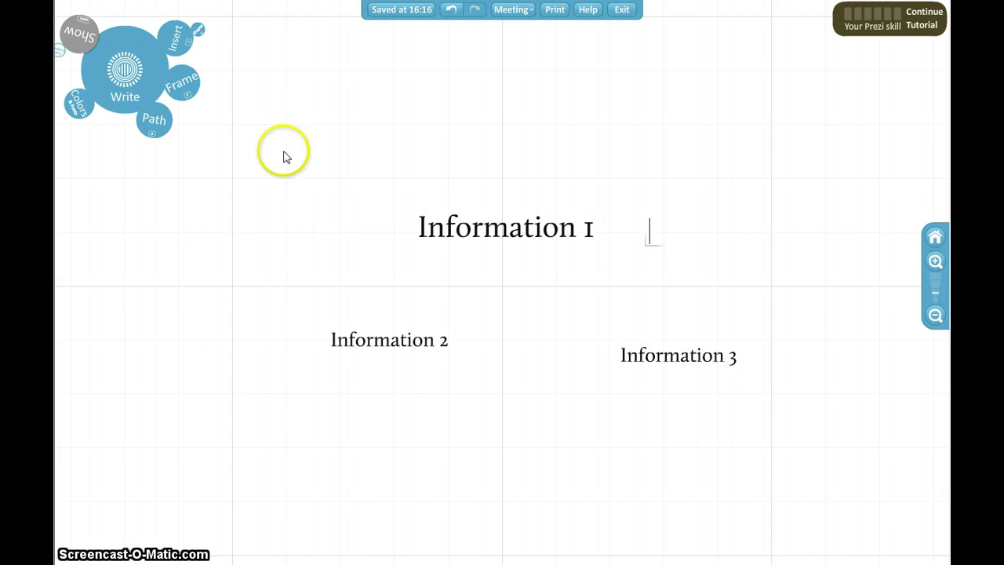
left_click(174, 38)
left_click(178, 39)
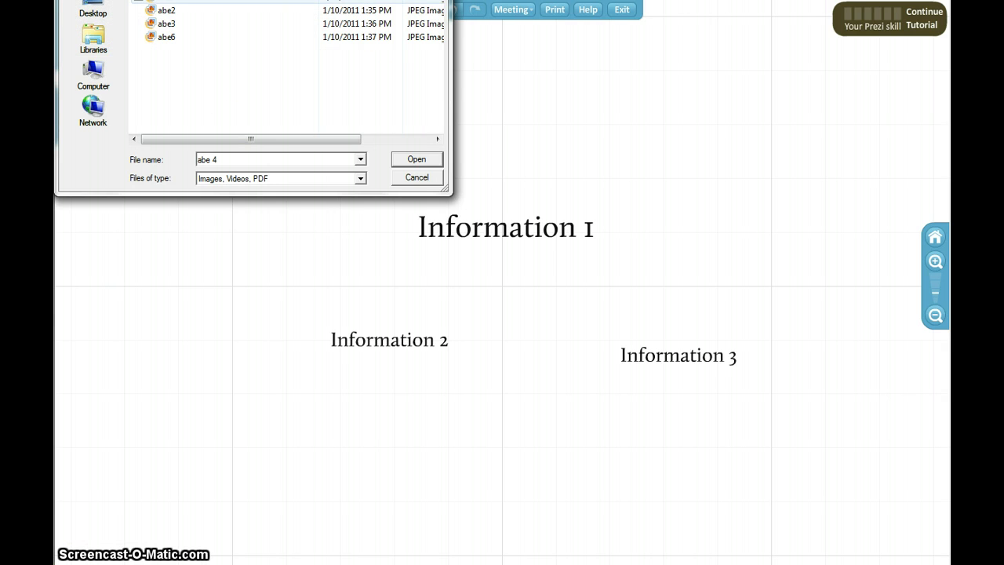
Step: Choose abe1.jpg, abe 4.jpg and abe 7.jpg together and load them into the prezi
left_click(161, 2, "ctrl")
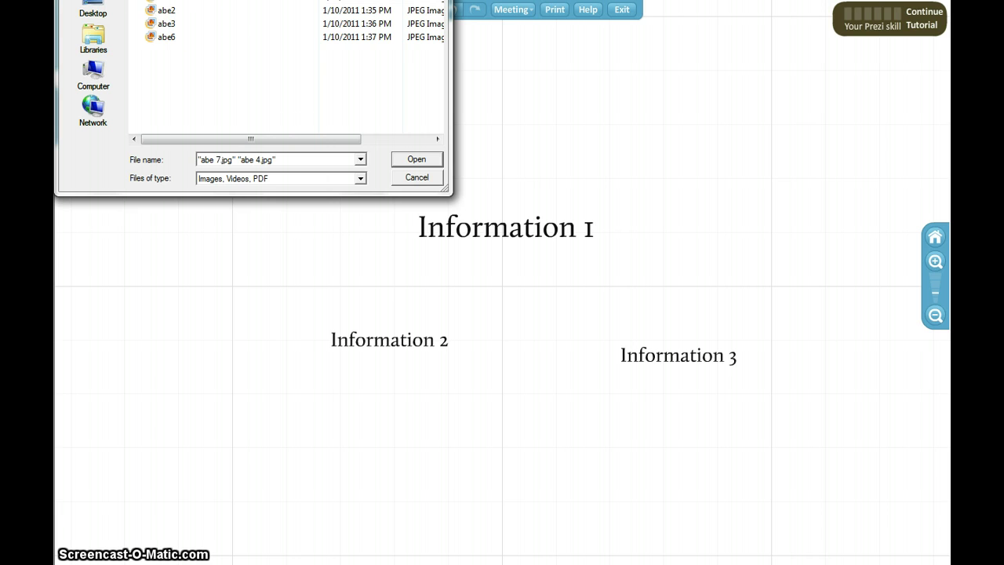
left_click(161, 2, "ctrl")
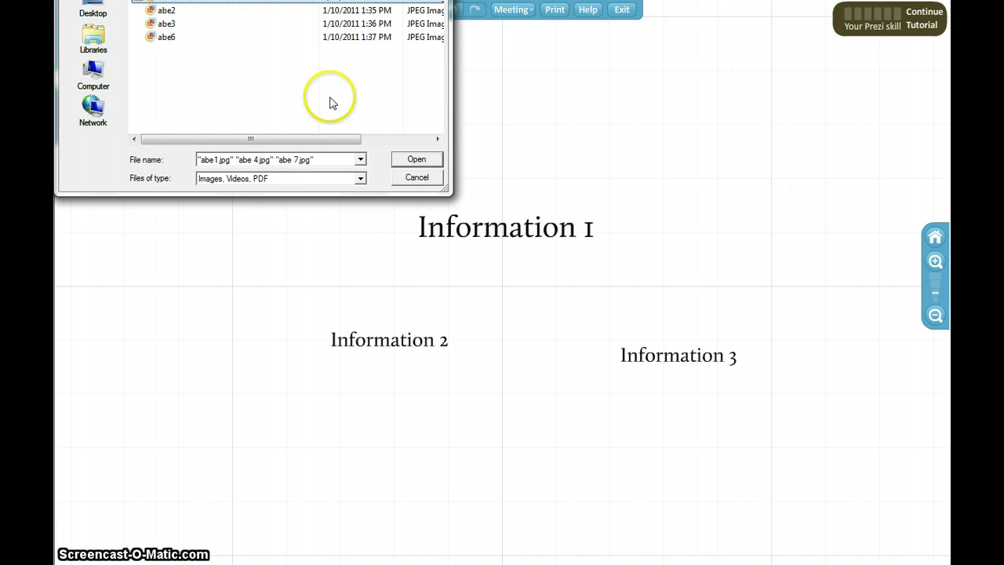
left_click(417, 161)
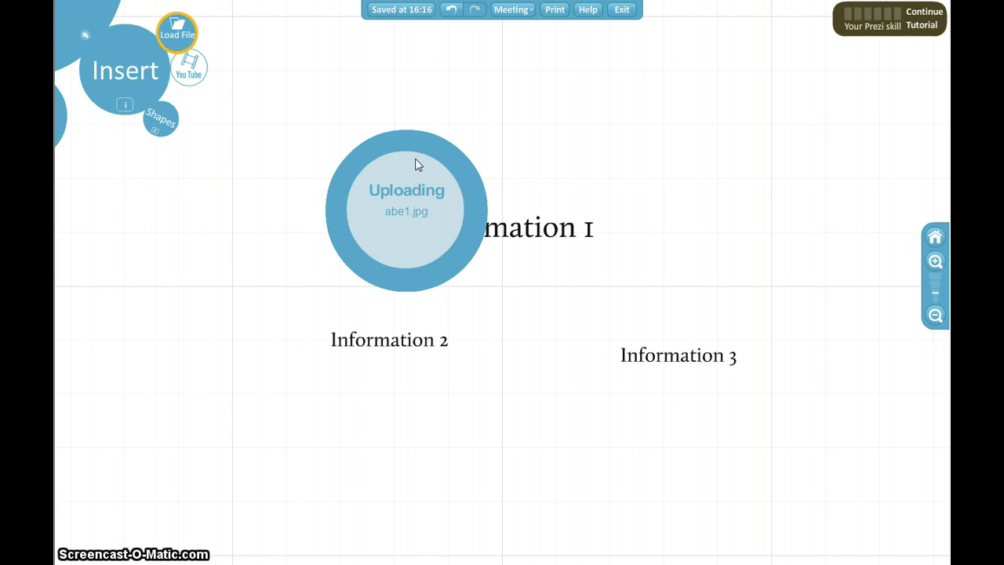
Step: Place the woman photo below Information 2 and the Lincoln portrait above Information 1
left_click(502, 138)
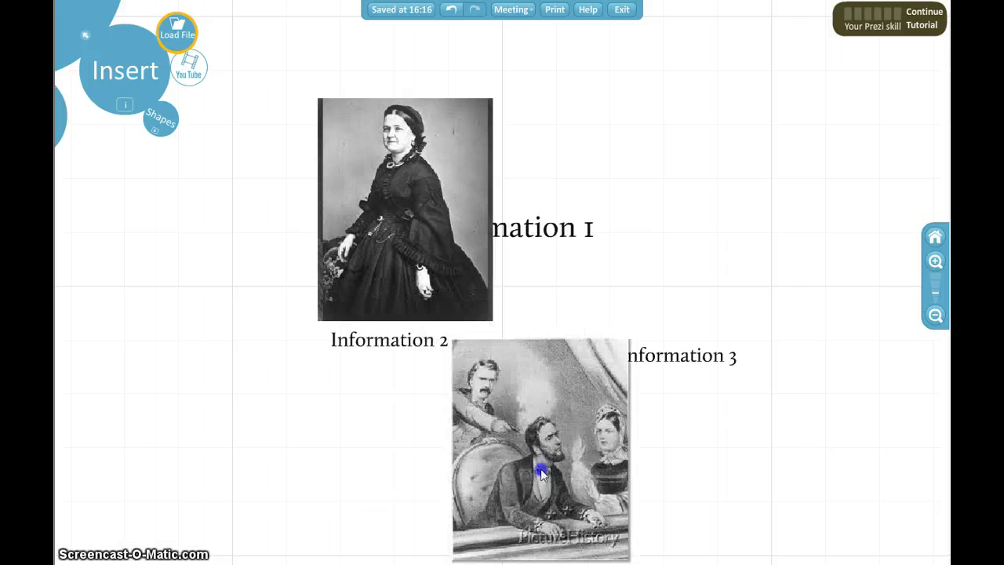
left_click_drag(387, 233, 262, 483)
left_click_drag(332, 321, 446, 186)
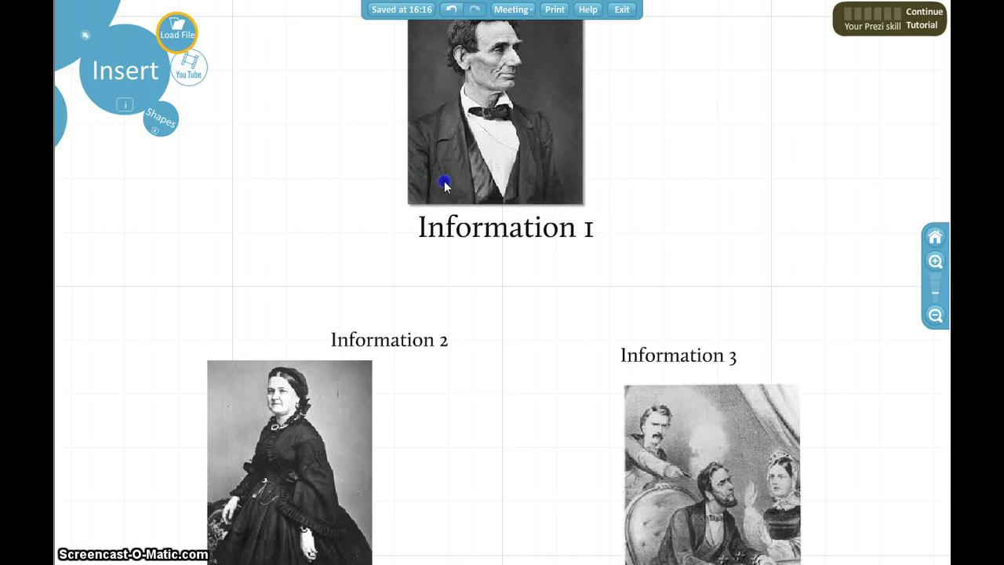
left_click(307, 412)
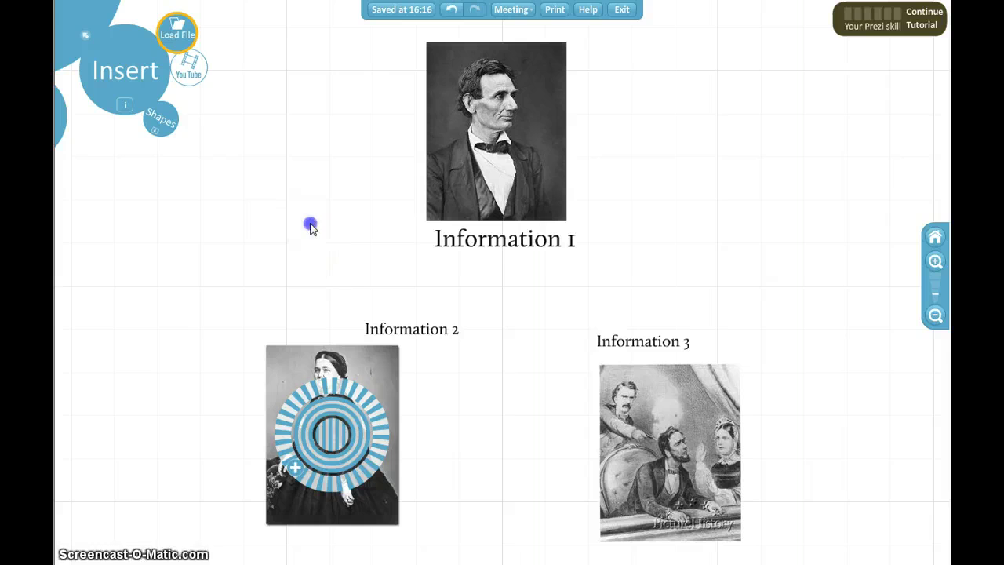
left_click(304, 219)
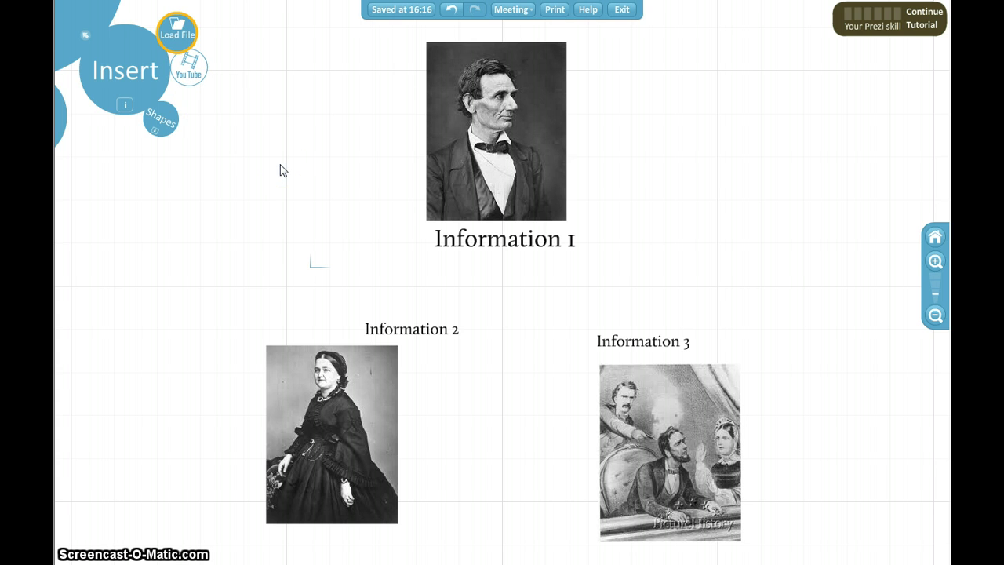
left_click(83, 33)
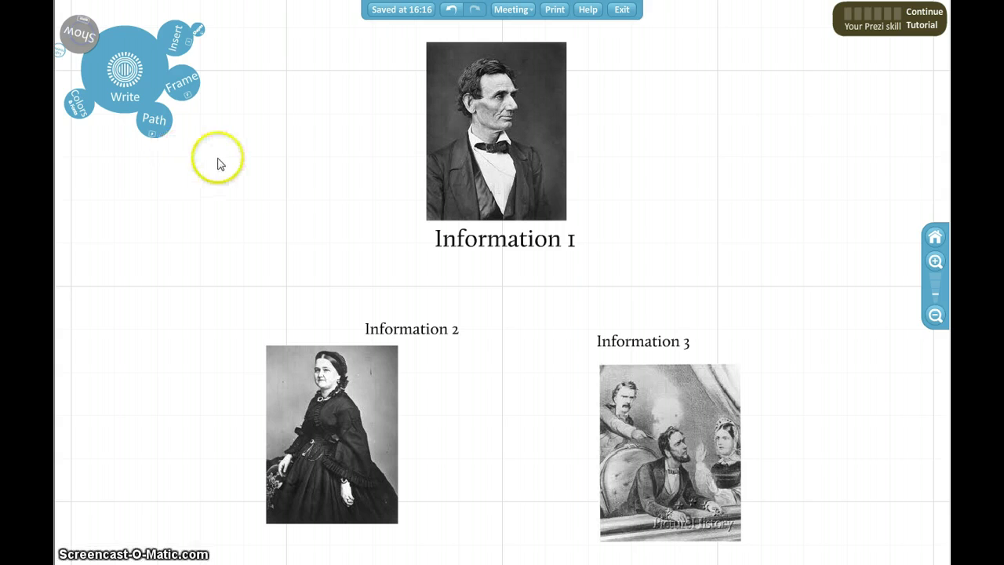
Step: Draw a circle-type frame on the empty canvas left of the top portrait
left_click(183, 85)
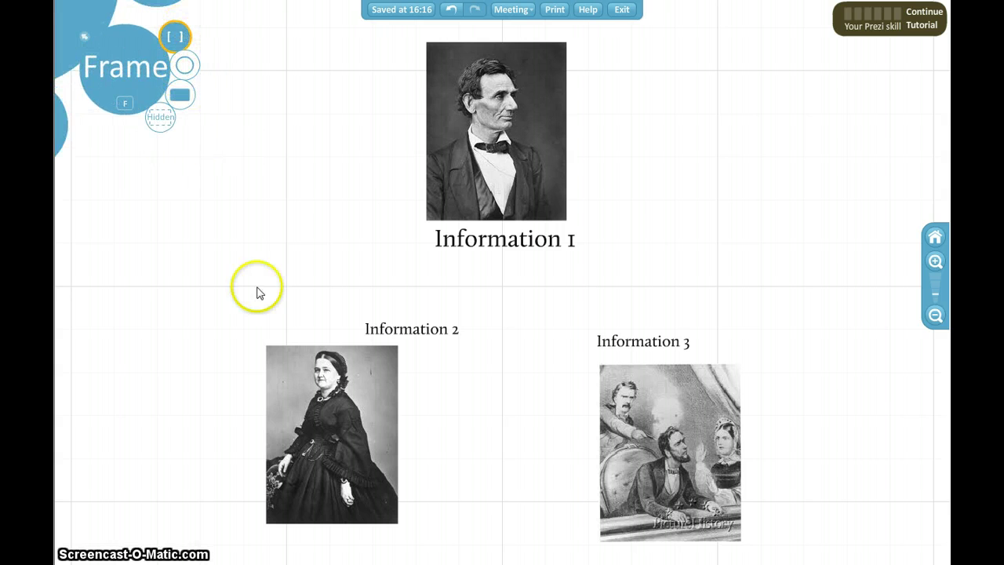
left_click(184, 65)
left_click_drag(280, 151, 348, 220)
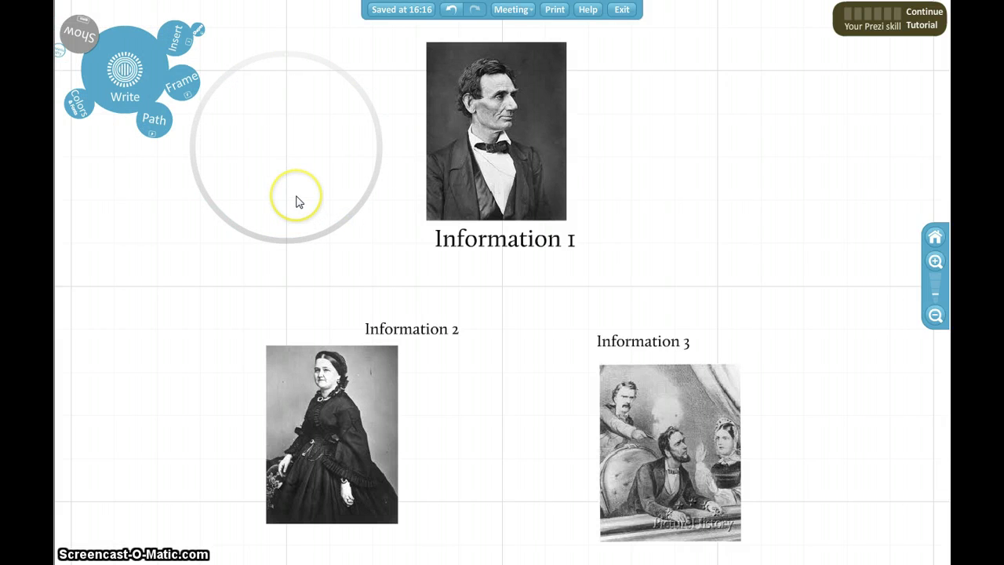
Step: Add path steps: Information 1, Information 3 and photo, Information 2 and photo, then the top portrait
left_click(159, 123)
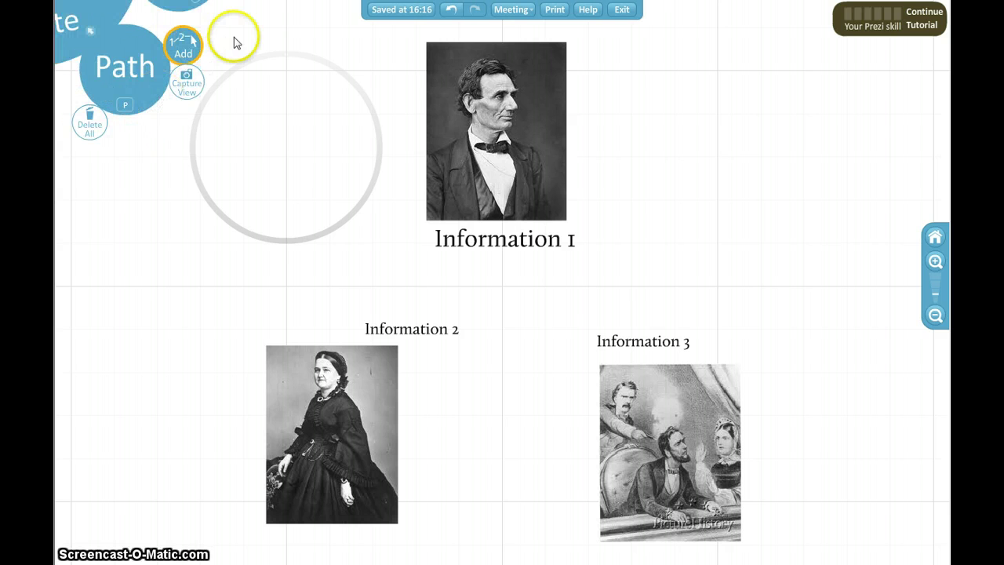
left_click(184, 44)
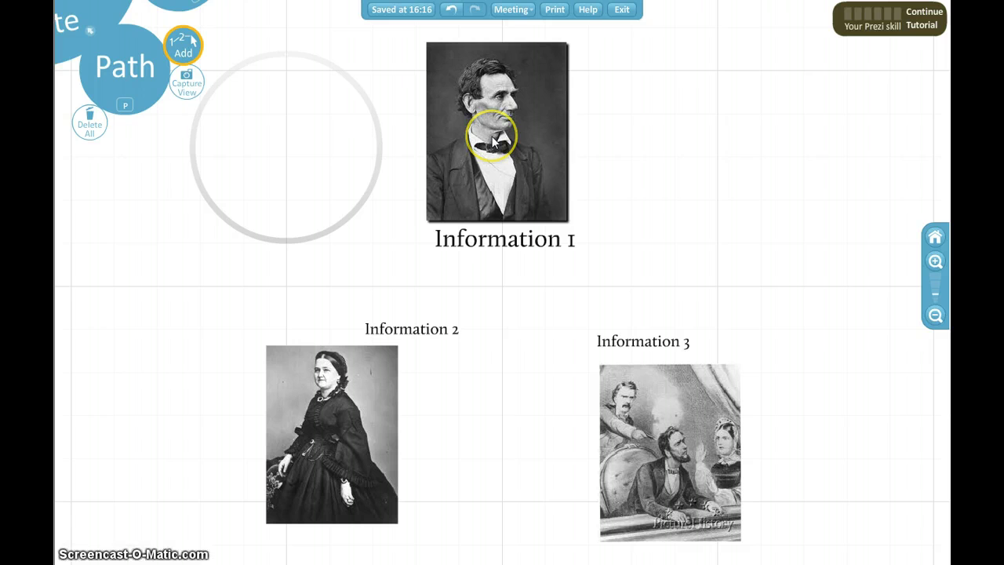
left_click(506, 241)
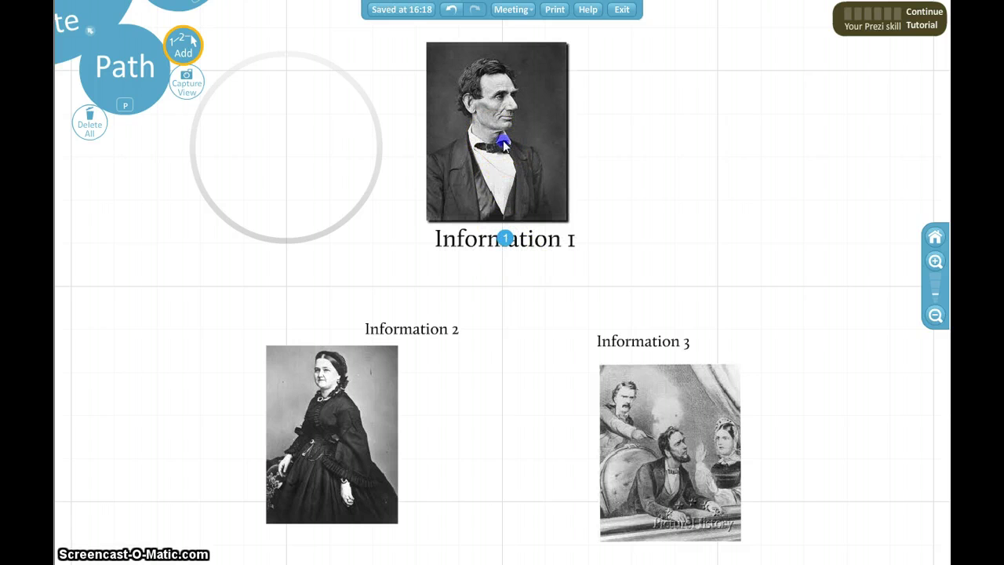
left_click(642, 342)
left_click(667, 450)
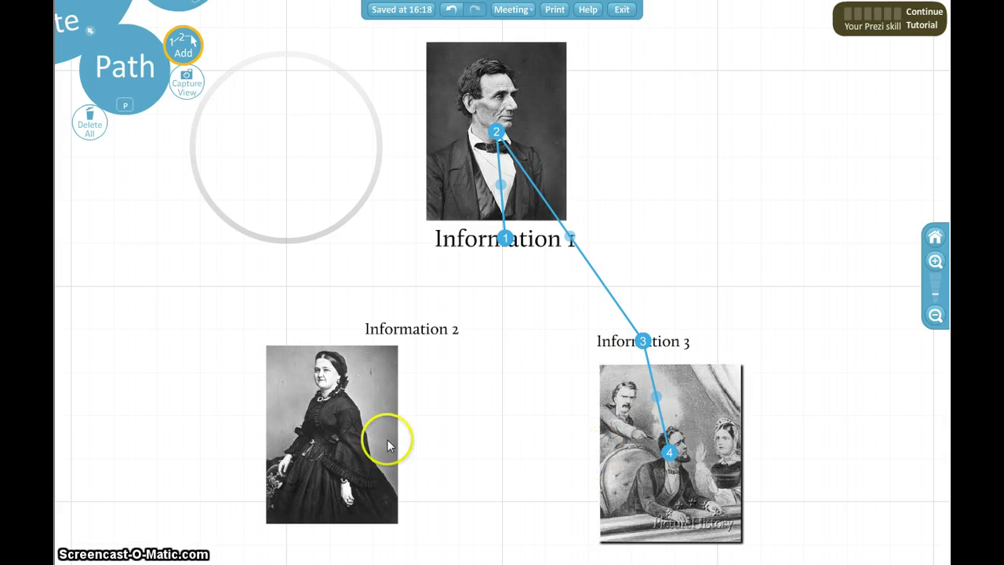
left_click(385, 330)
left_click(325, 415)
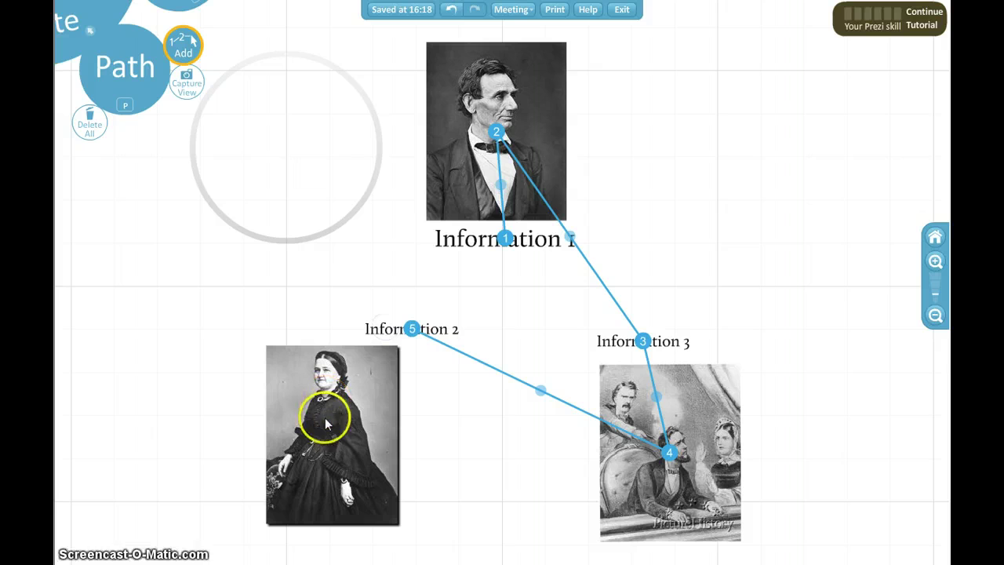
left_click(496, 135)
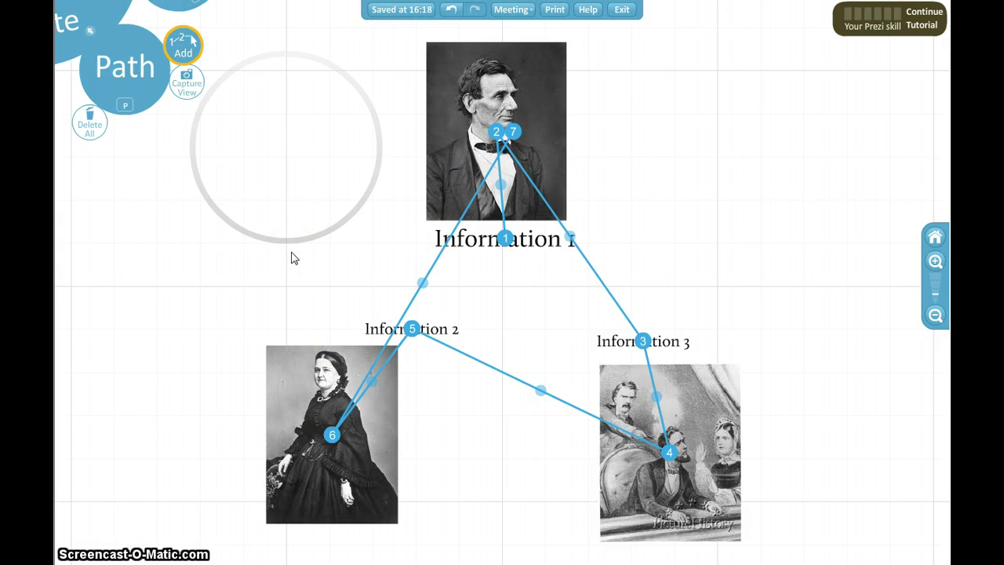
left_click(91, 35)
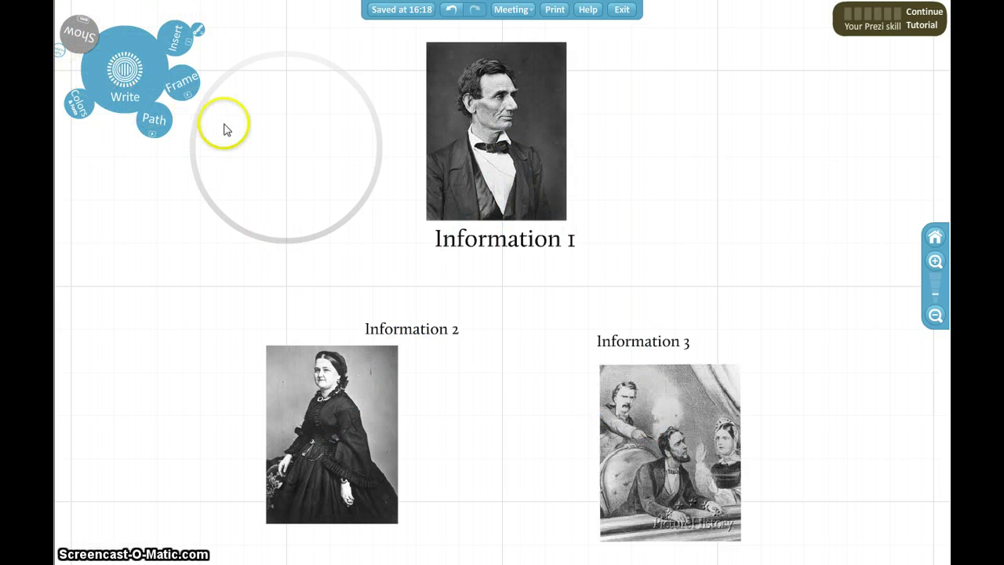
Step: Preview the Night Talk, Outline and Korean themes, then apply the yellow Manifesto theme
left_click(79, 103)
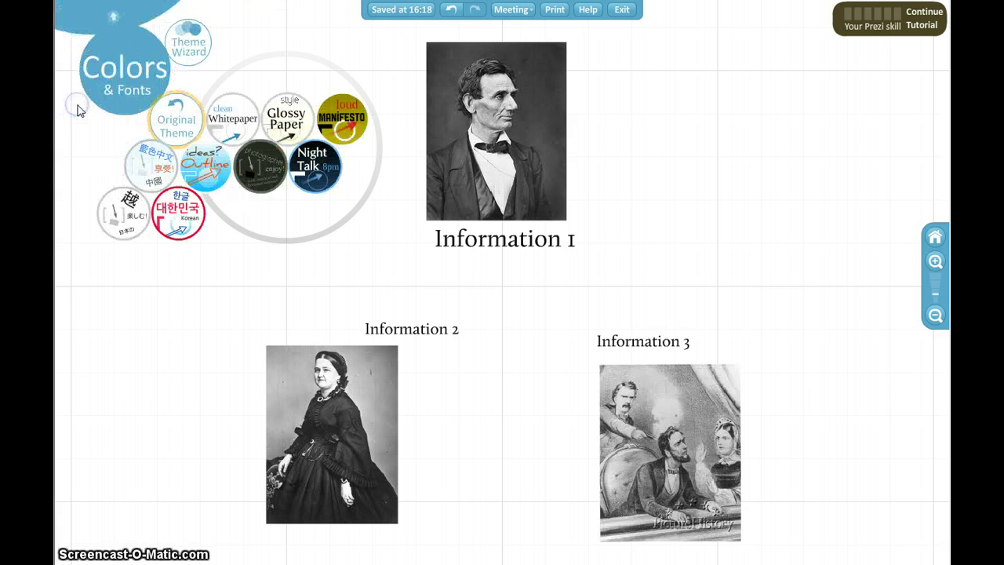
left_click(315, 168)
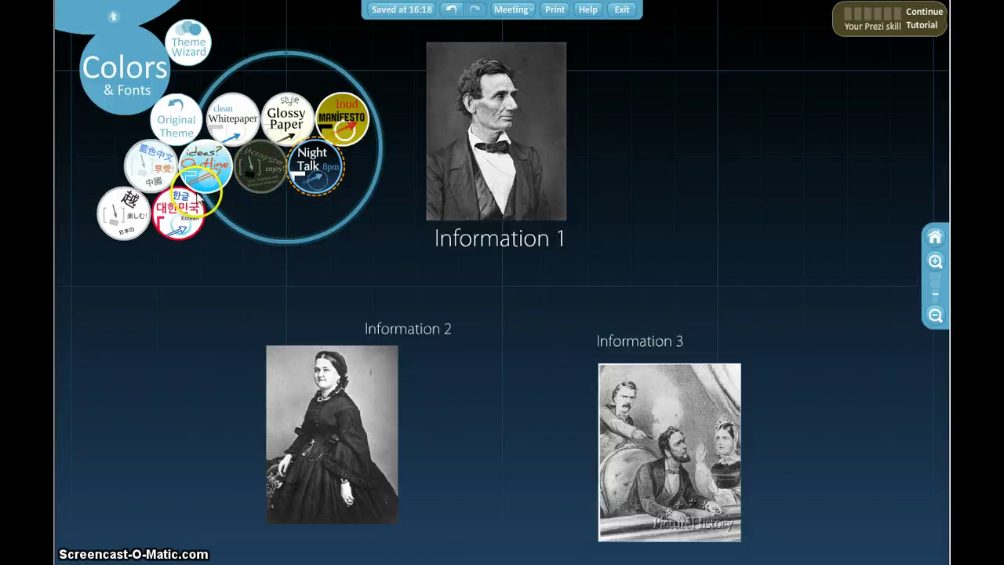
left_click(208, 172)
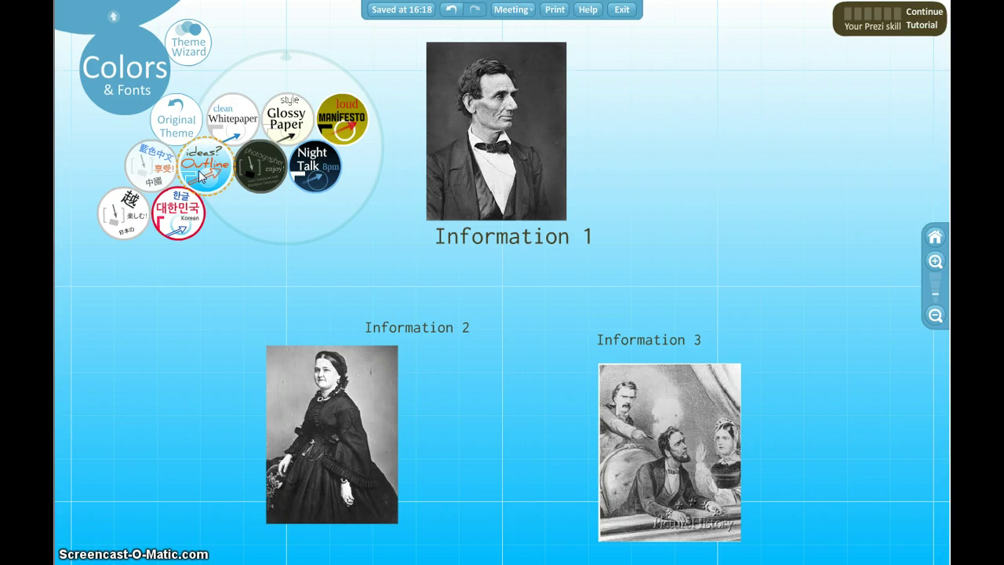
left_click(185, 213)
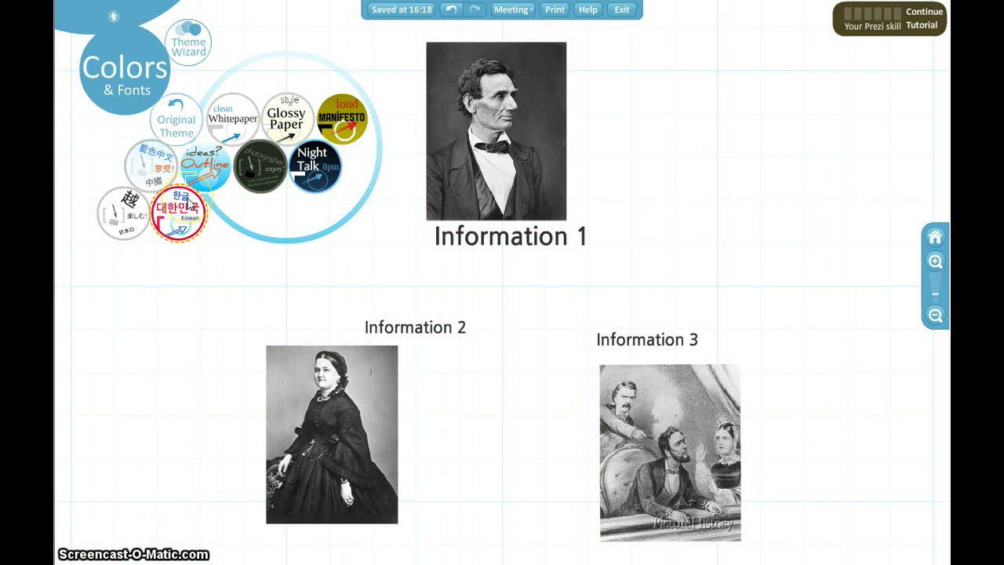
left_click(346, 123)
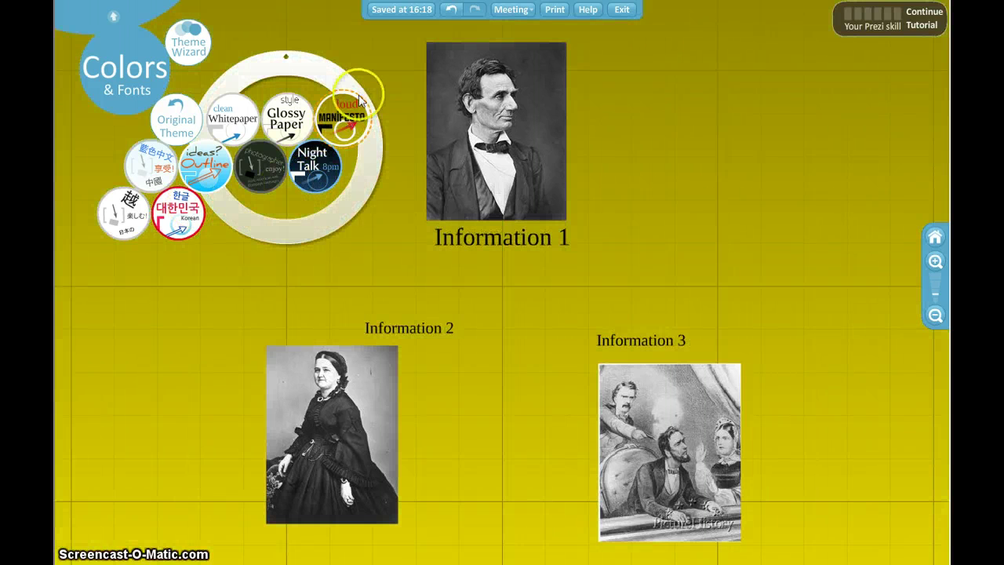
left_click(114, 19)
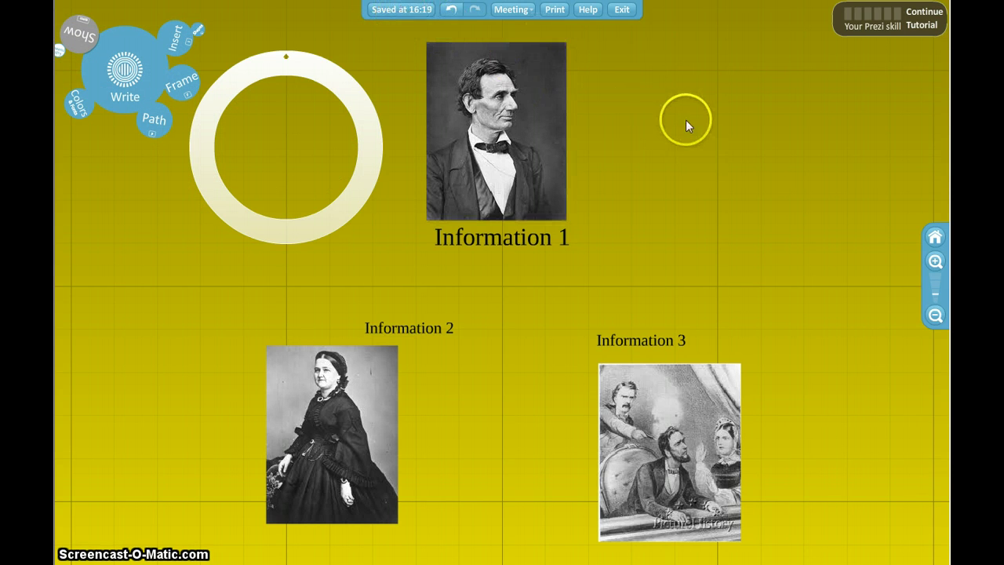
Step: Select the circle frame and delete it
left_click(325, 86)
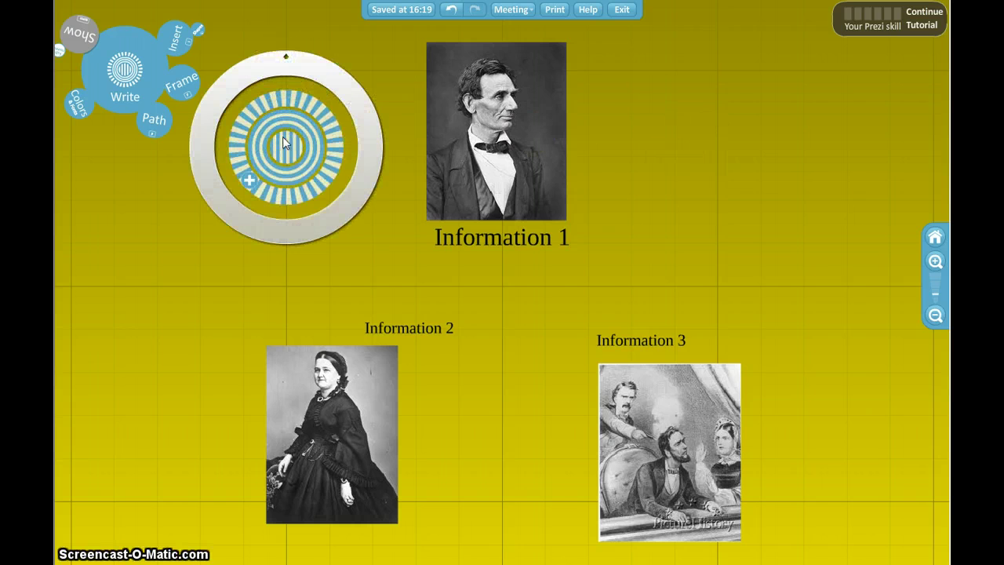
key("Delete")
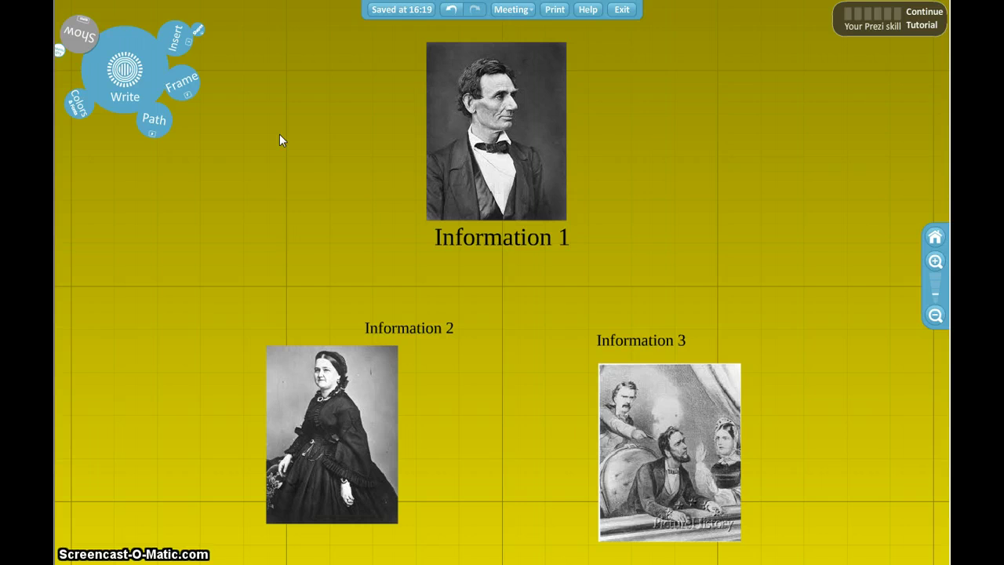
Step: Present the prezi full screen and zoom out to the overview showing all three photos
left_click(91, 41)
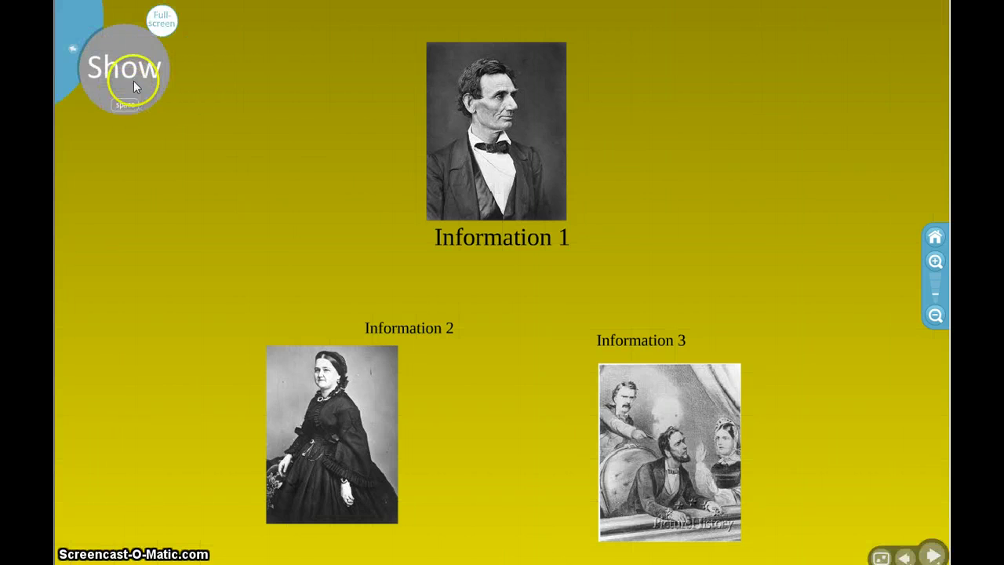
left_click(162, 19)
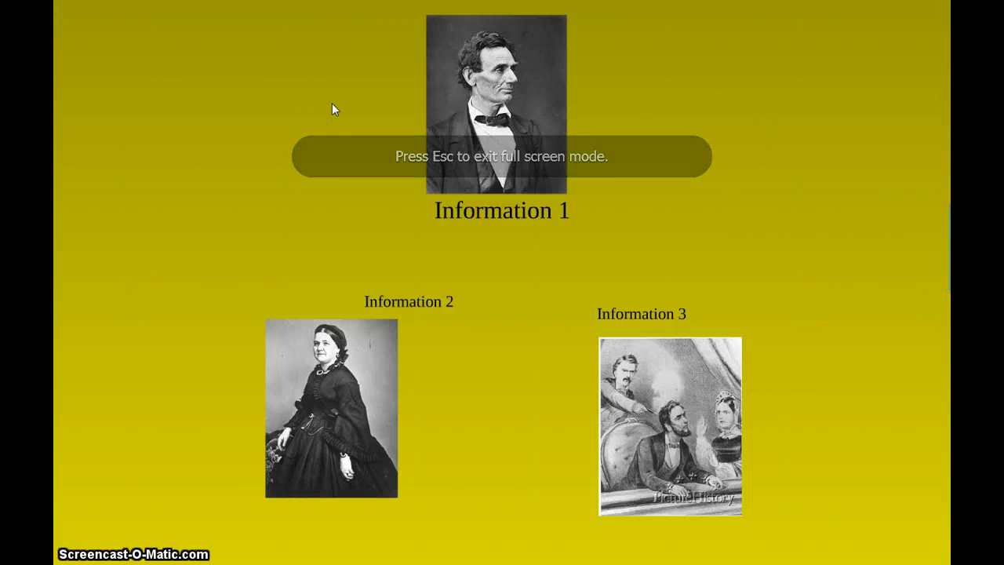
left_click(499, 400)
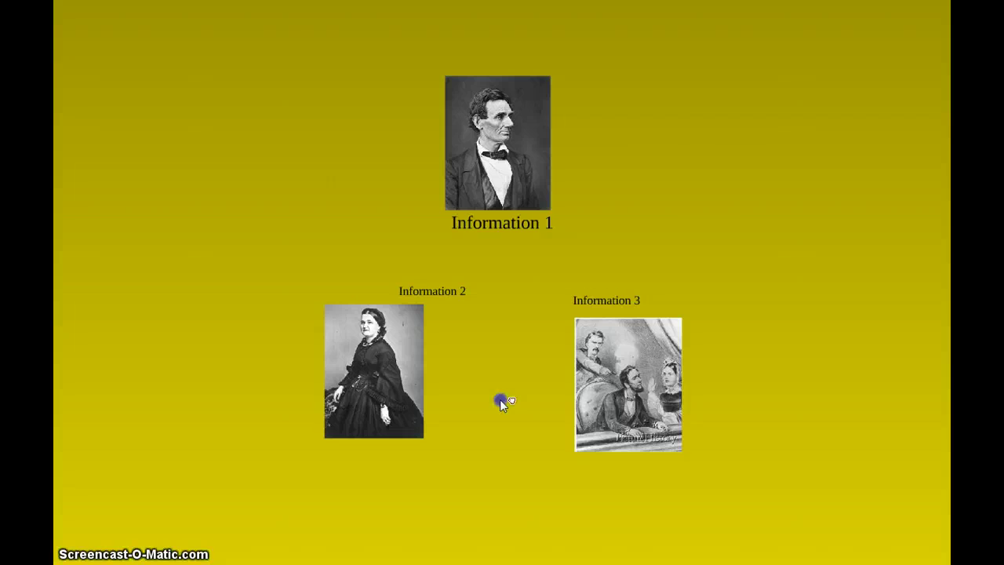